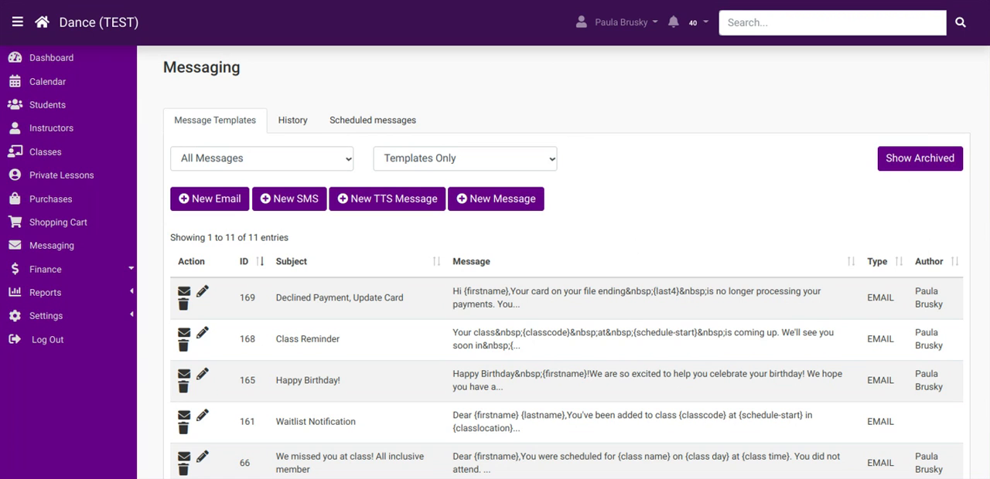
Examine the message template list, including the Happy Birthday!, Class Reminder, Declined Payment, Update Card and Waitlist Notification subjects and the template filter.
scroll(565, 309, "down", 1)
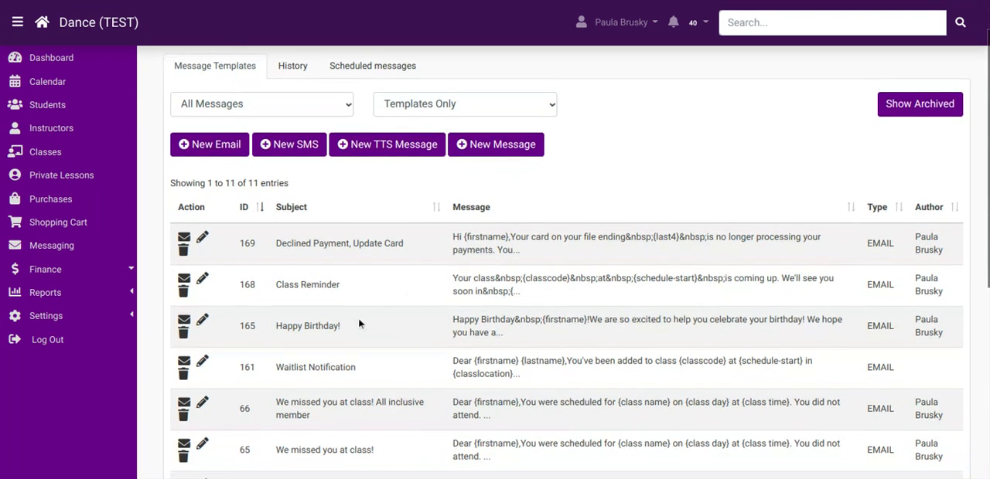
left_click_drag(354, 323, 276, 325)
left_click_drag(345, 286, 283, 285)
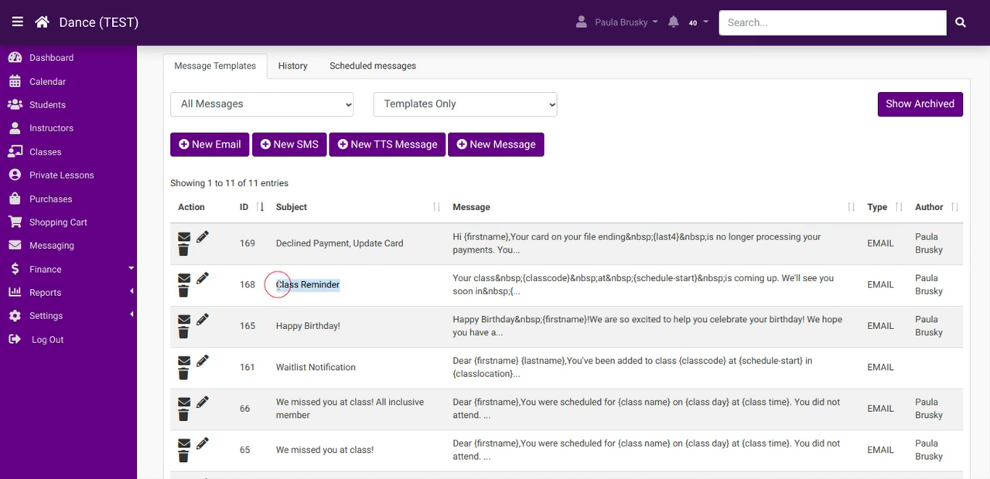
left_click_drag(415, 245, 263, 243)
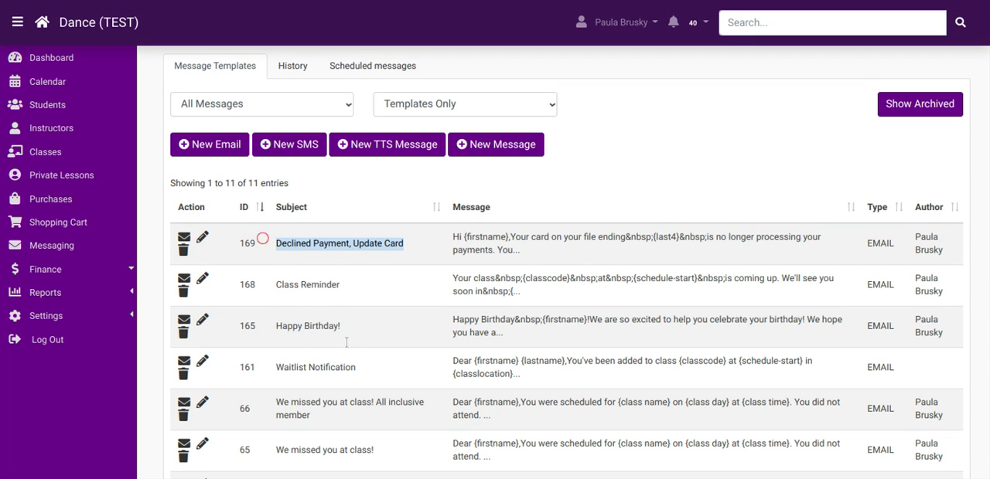
left_click(364, 372)
left_click_drag(354, 376, 266, 375)
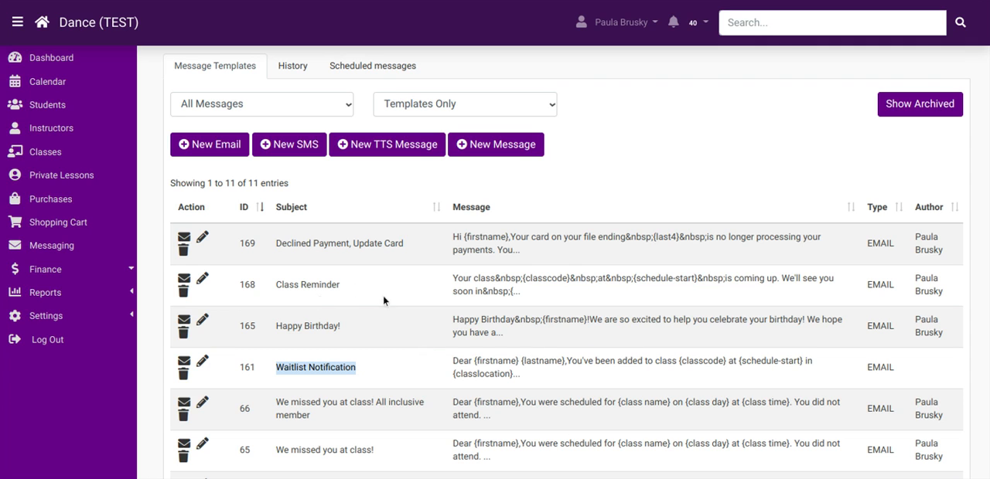
scroll(483, 204, "up", 1)
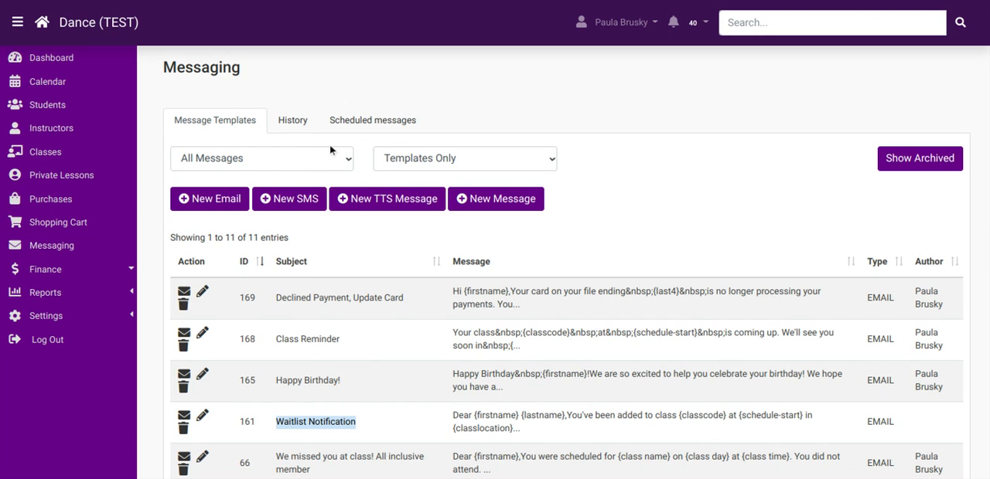
left_click(473, 164)
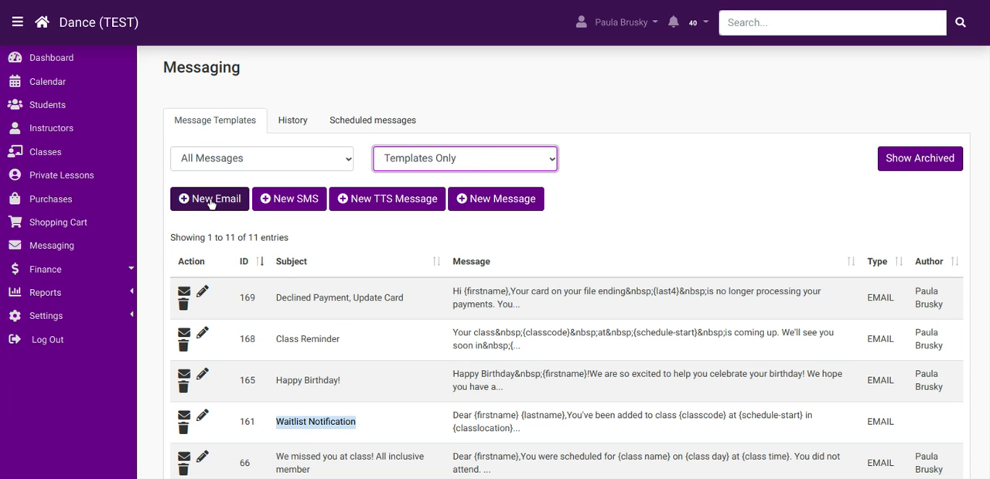
Open the Declined Payment, Update Card template, insert the Lastname and Last 4 digits of Card literals below the message, and close without saving.
left_click(202, 293)
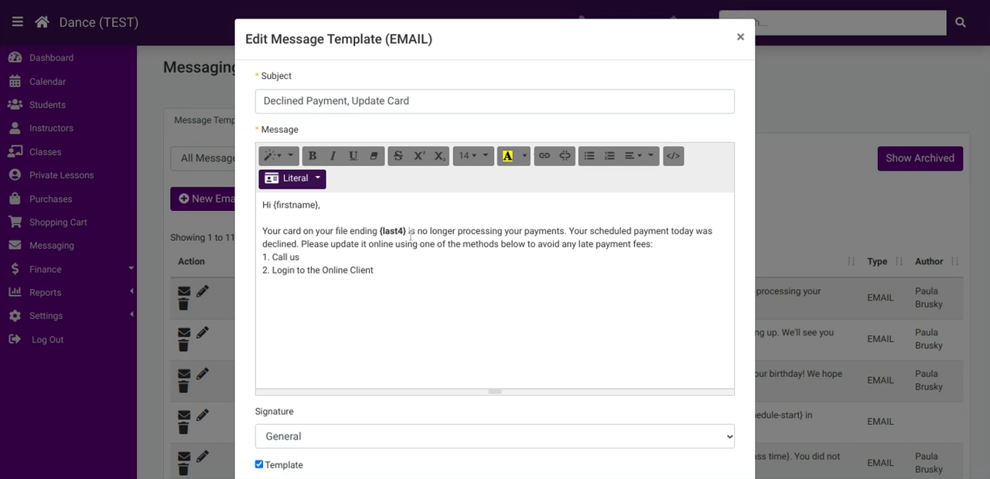
left_click_drag(411, 233, 367, 232)
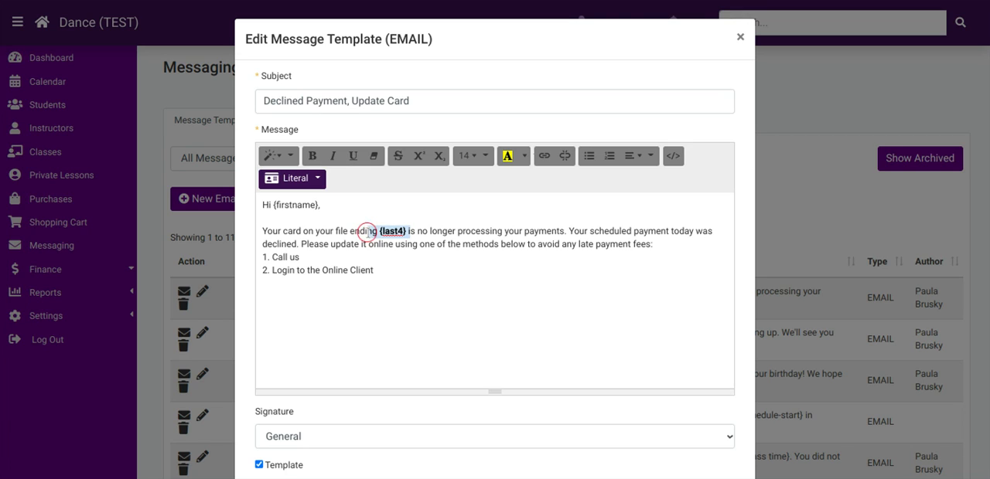
left_click(406, 291)
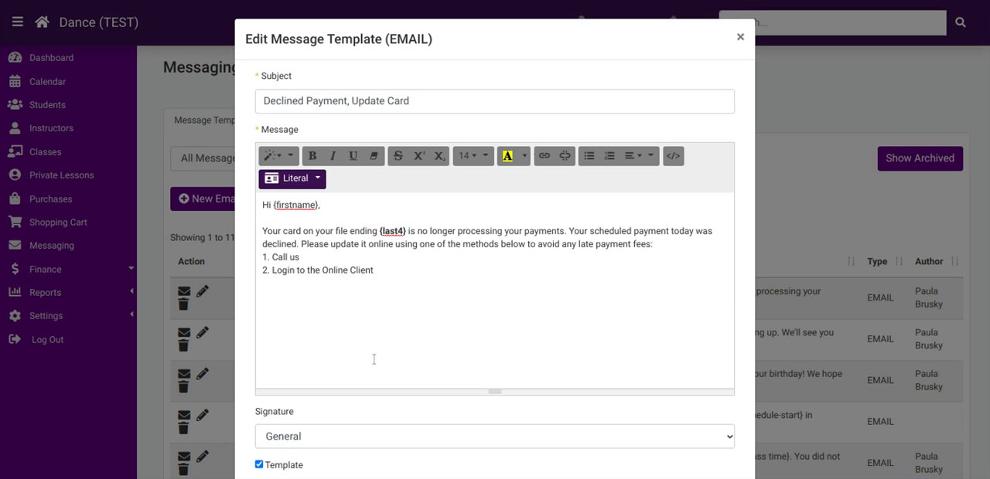
left_click(300, 183)
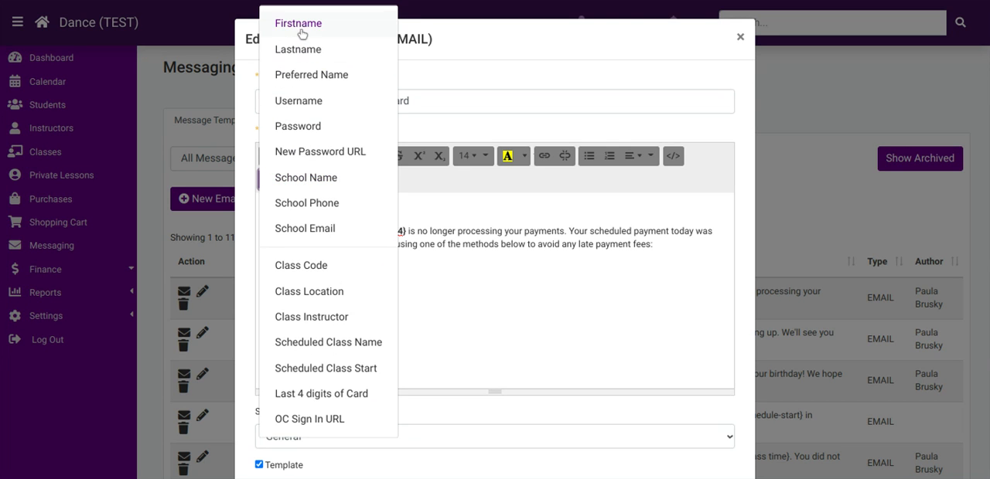
left_click(297, 51)
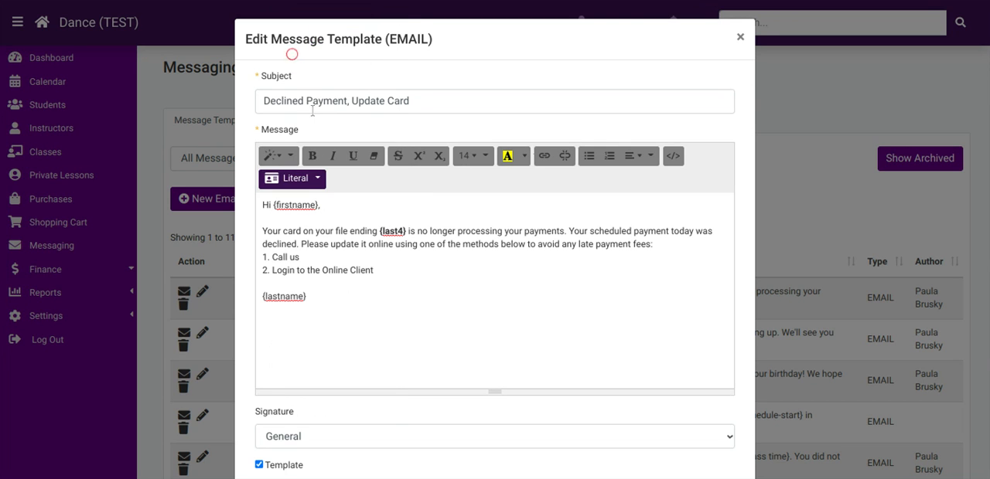
key("Return")
left_click(309, 186)
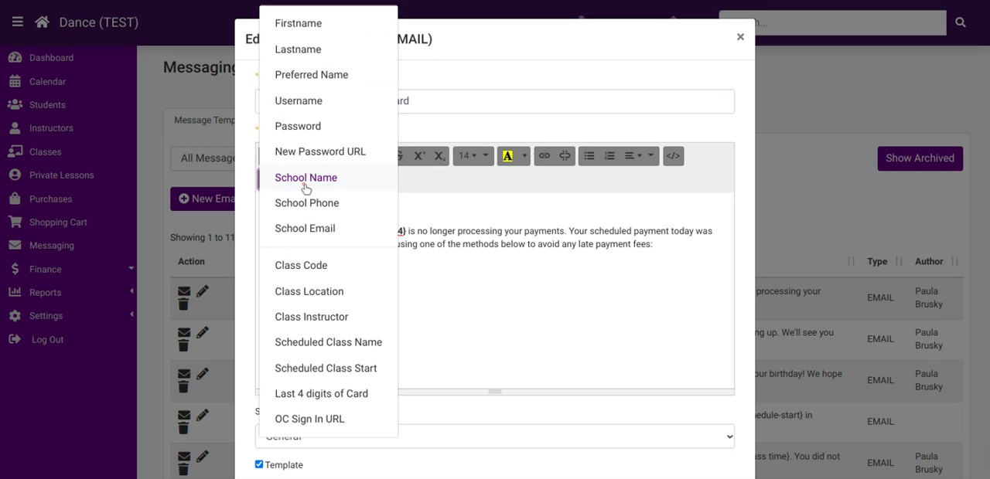
left_click(302, 394)
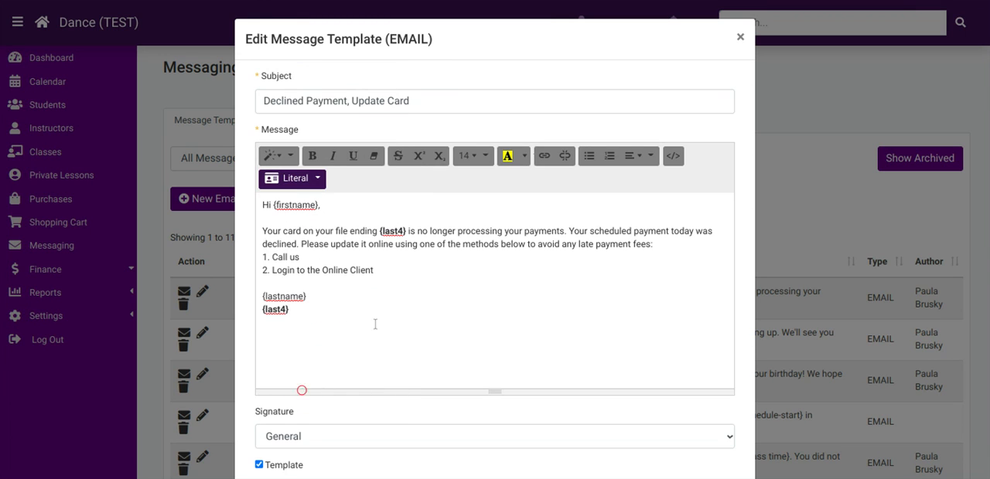
left_click(740, 36)
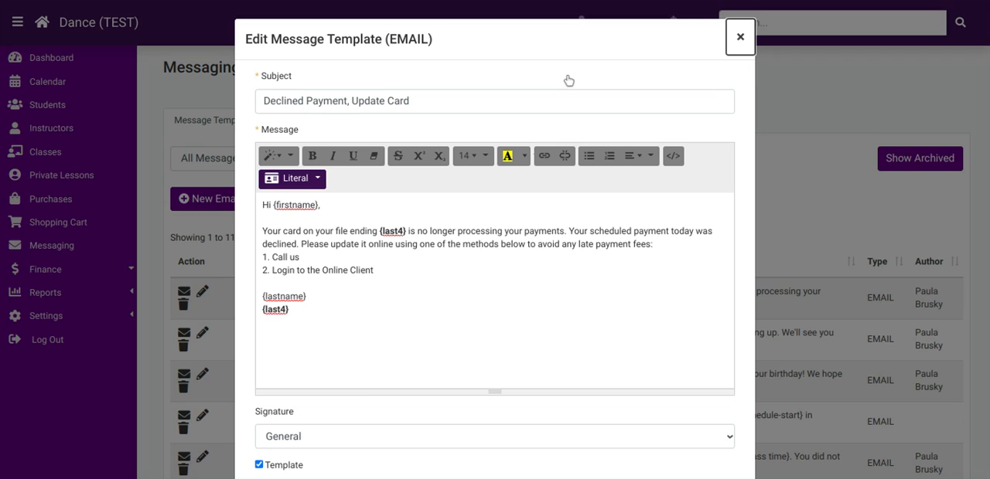
left_click(740, 37)
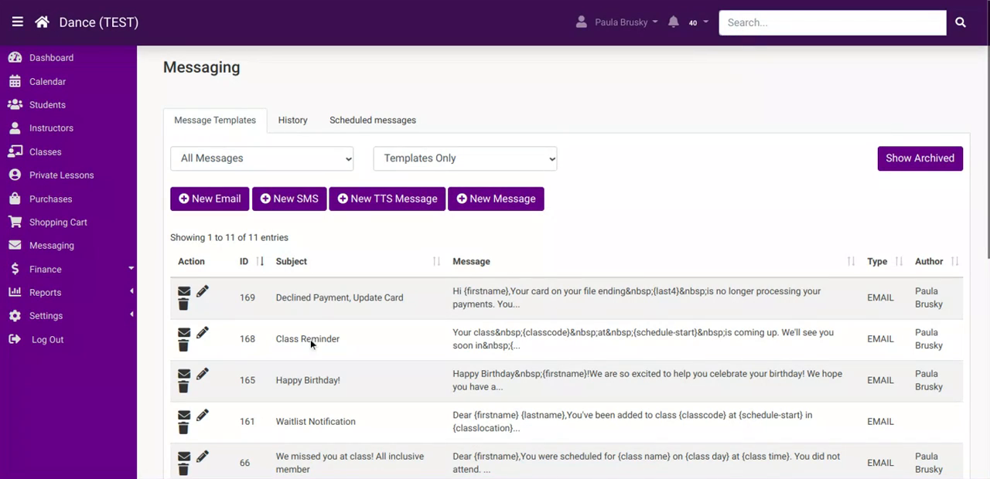
Open the Class Reminder template, examine its class placeholders and the available class literals, and close it without saving.
left_click(203, 334)
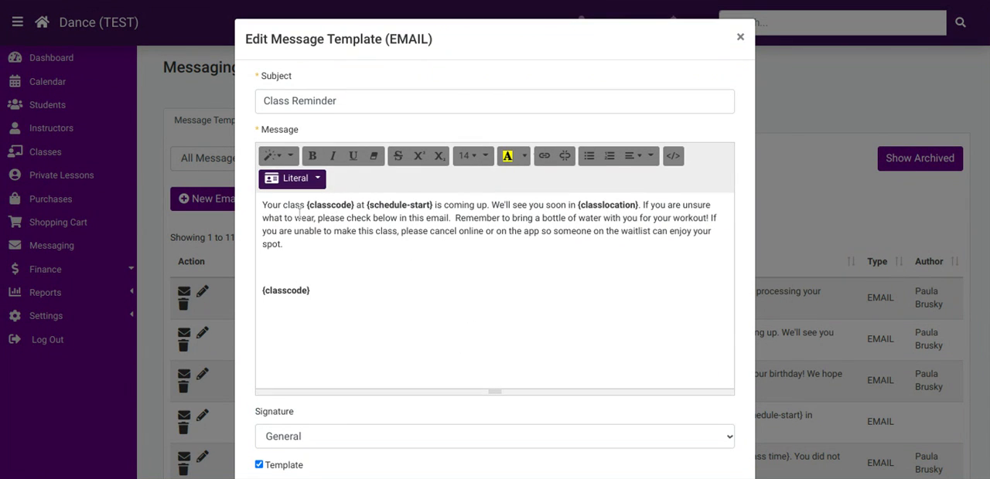
left_click(316, 181)
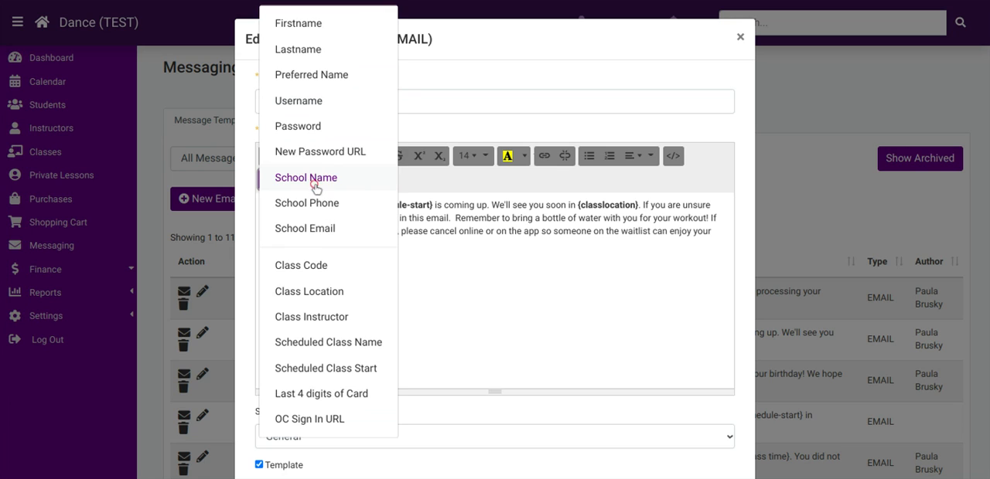
left_click(307, 268)
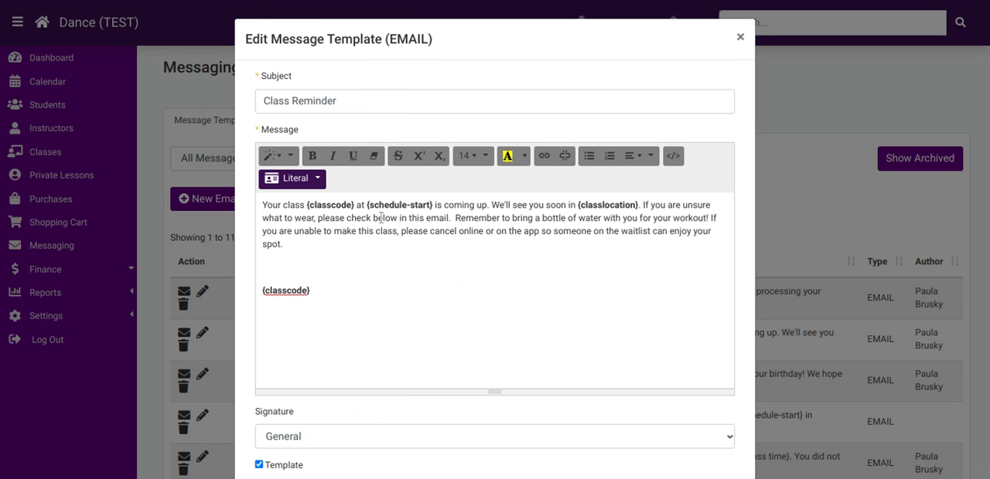
left_click(288, 179)
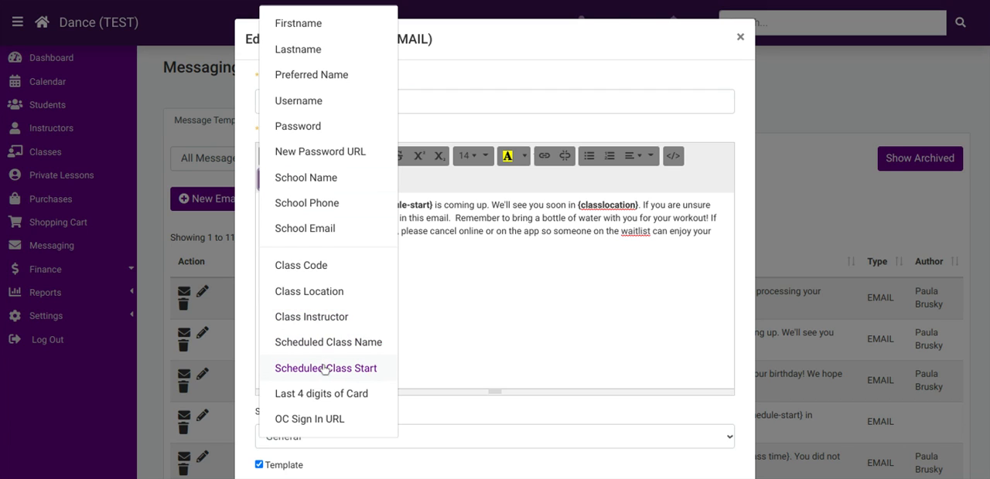
left_click(472, 354)
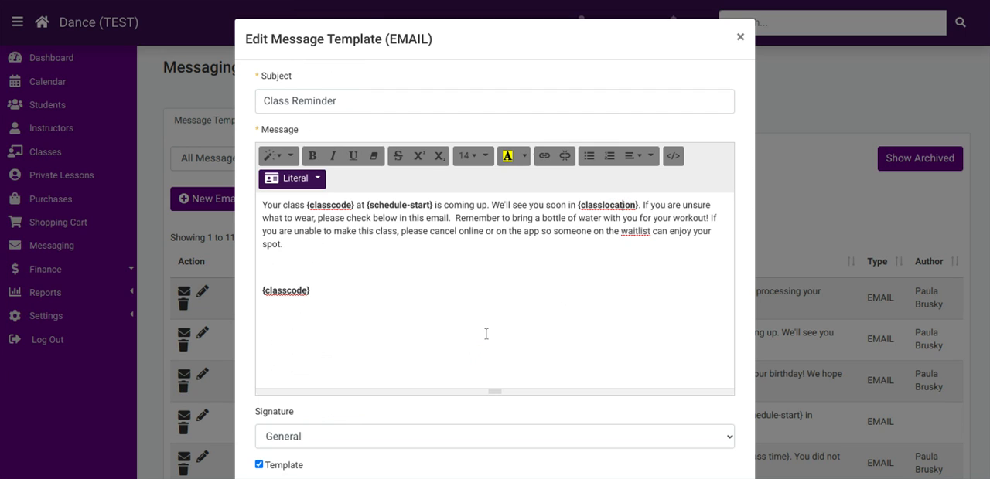
left_click(294, 179)
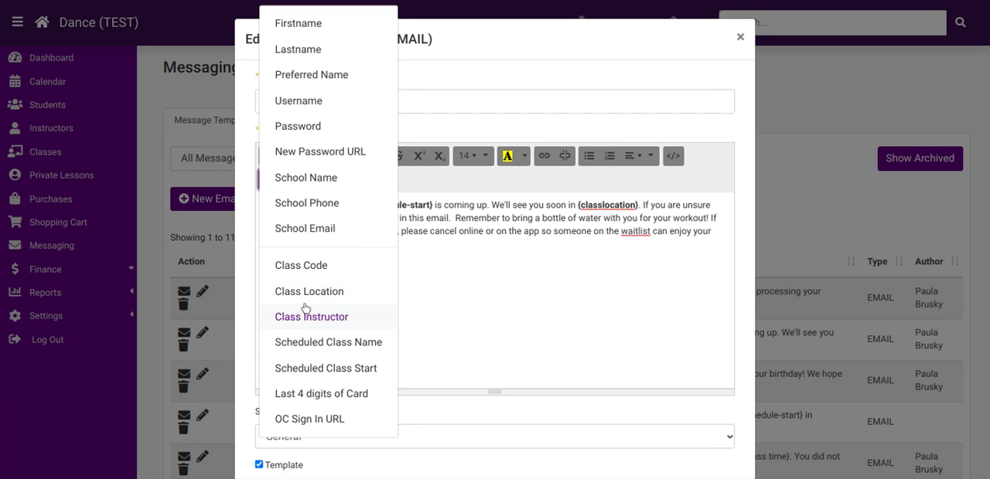
left_click(506, 296)
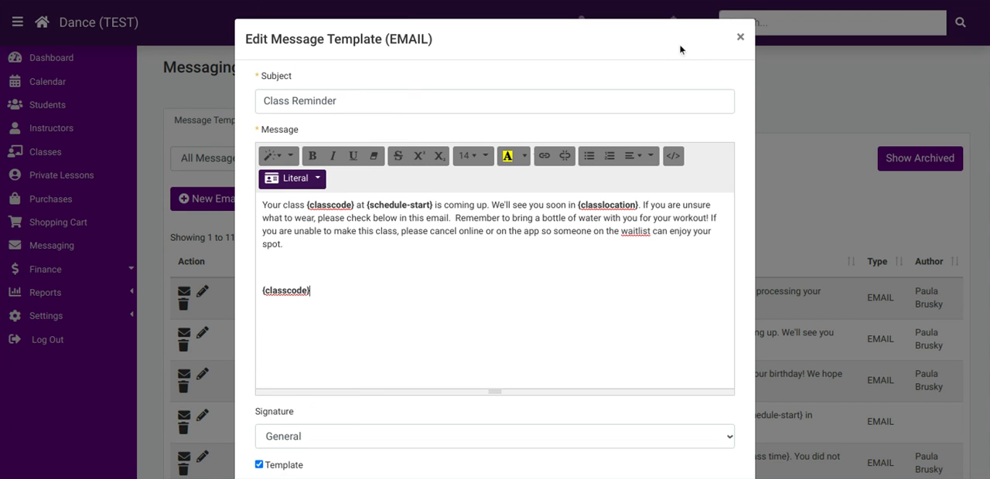
left_click(740, 38)
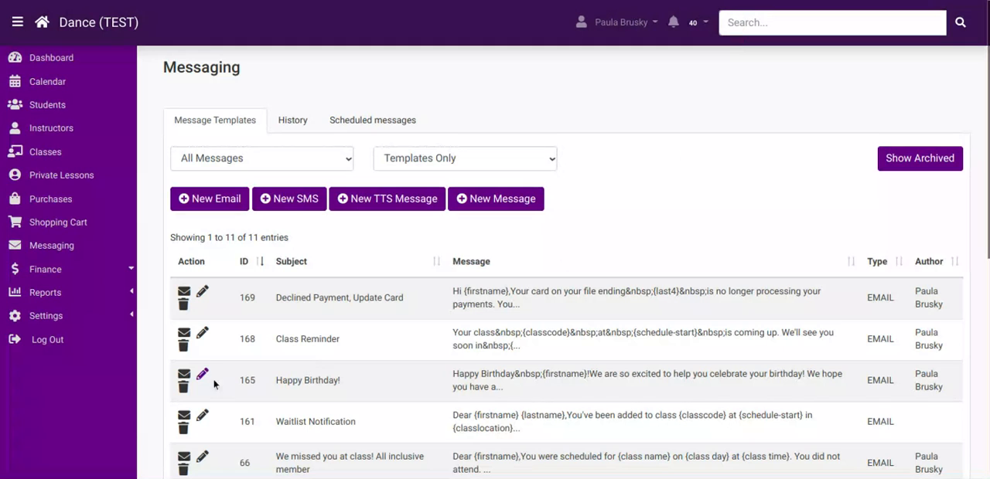
Open the Happy Birthday! template, read its message with the first name placeholder, and close it.
left_click(202, 374)
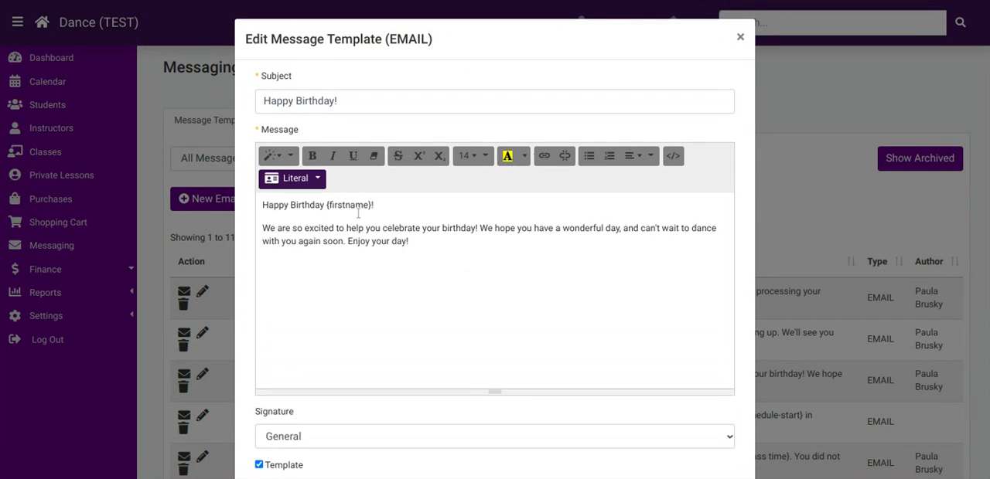
left_click(740, 37)
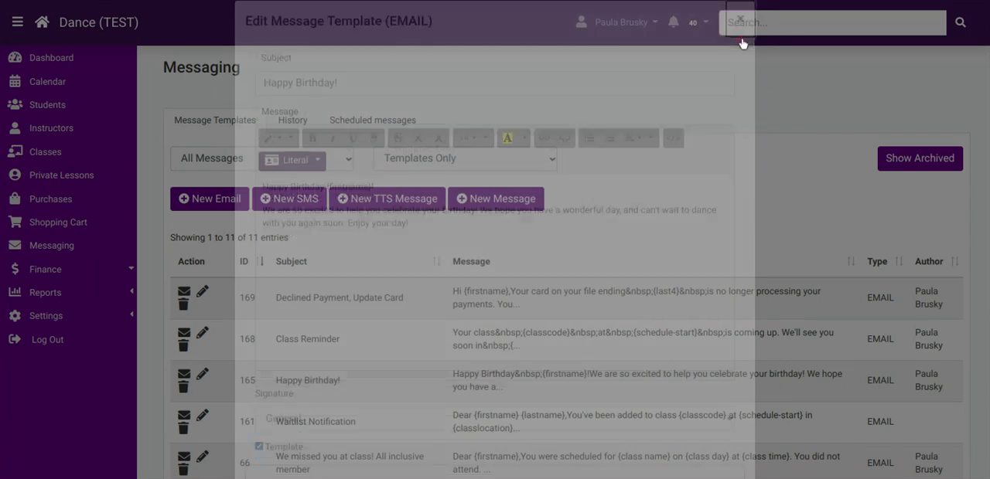
Open the Waitlist Notification template and examine the available literals and the school phone placeholder in its message.
left_click(202, 417)
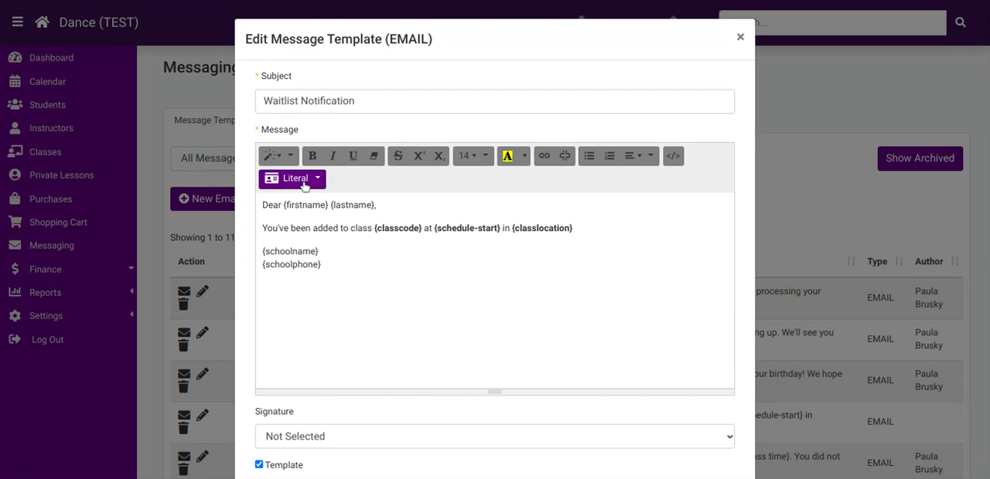
left_click(306, 181)
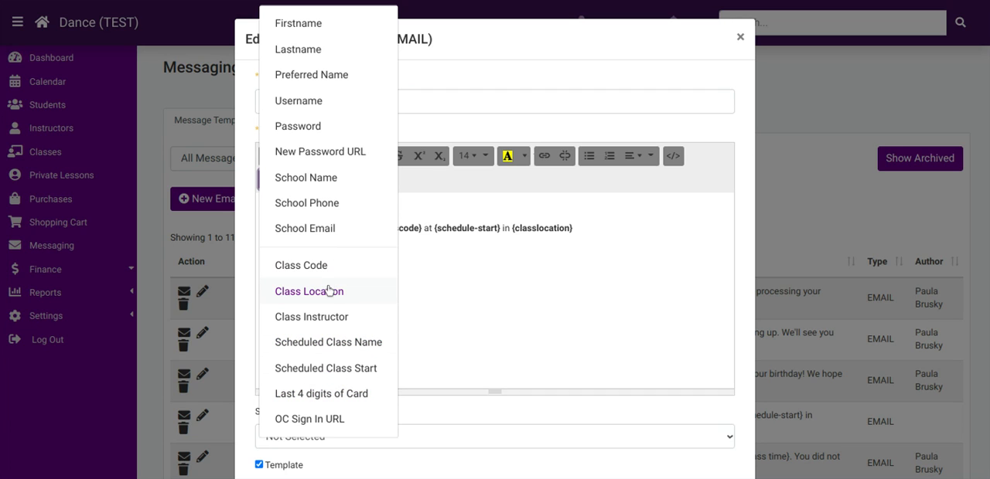
left_click(517, 279)
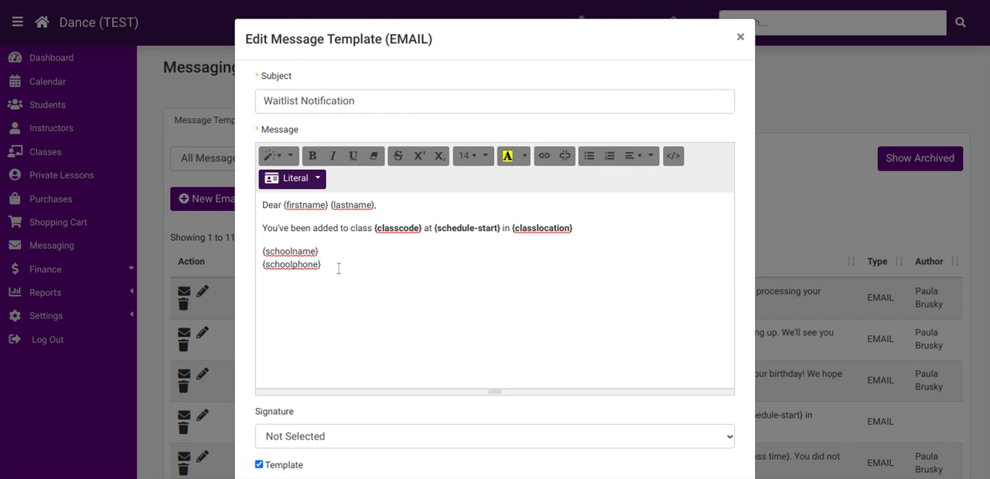
left_click_drag(338, 268, 229, 270)
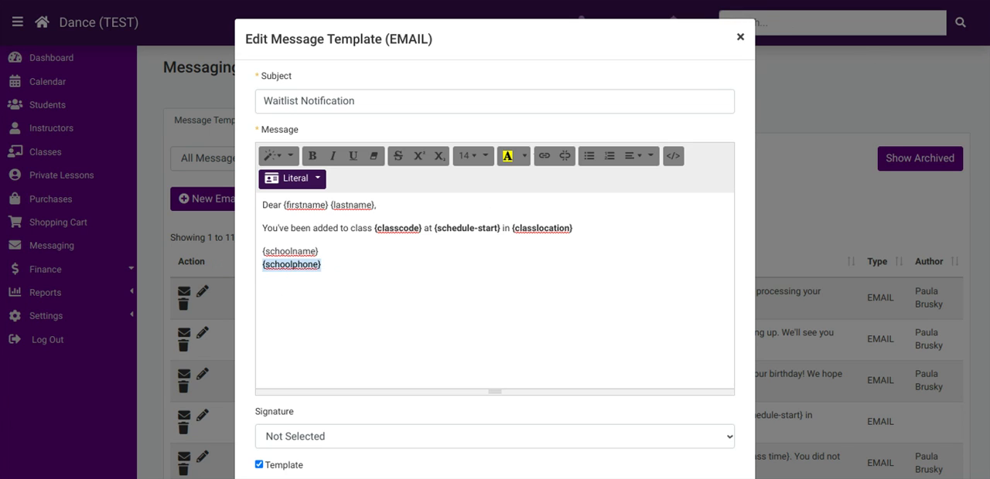
Set the Waitlist Notification template's signature to General, review the remaining template options, and close it without saving.
scroll(549, 306, "down", 2)
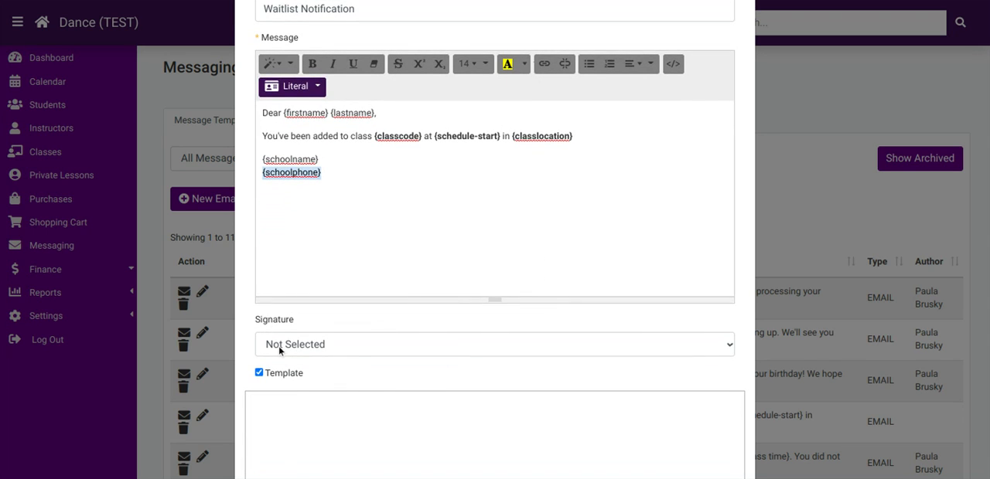
left_click(279, 345)
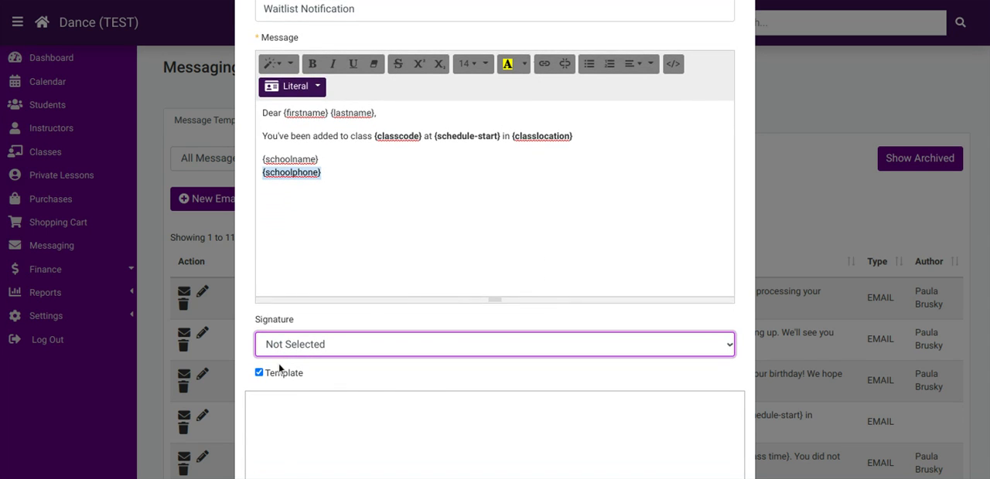
left_click(278, 396)
scroll(371, 375, "down", 1)
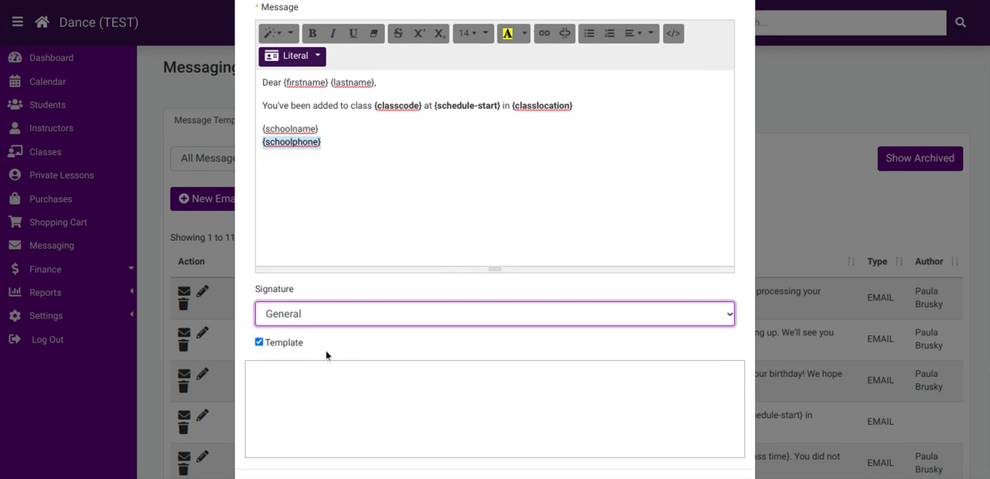
scroll(387, 352, "down", 1)
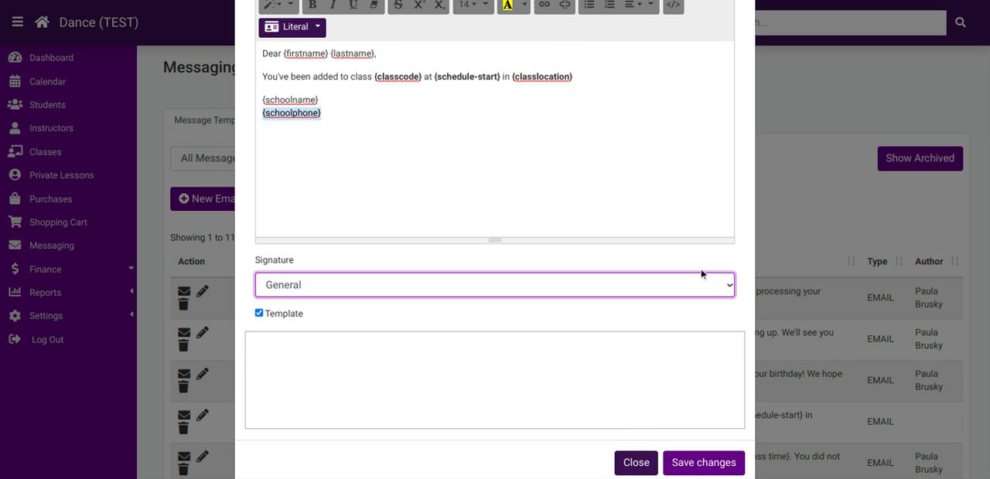
scroll(706, 179, "up", 2)
scroll(706, 180, "down", 3)
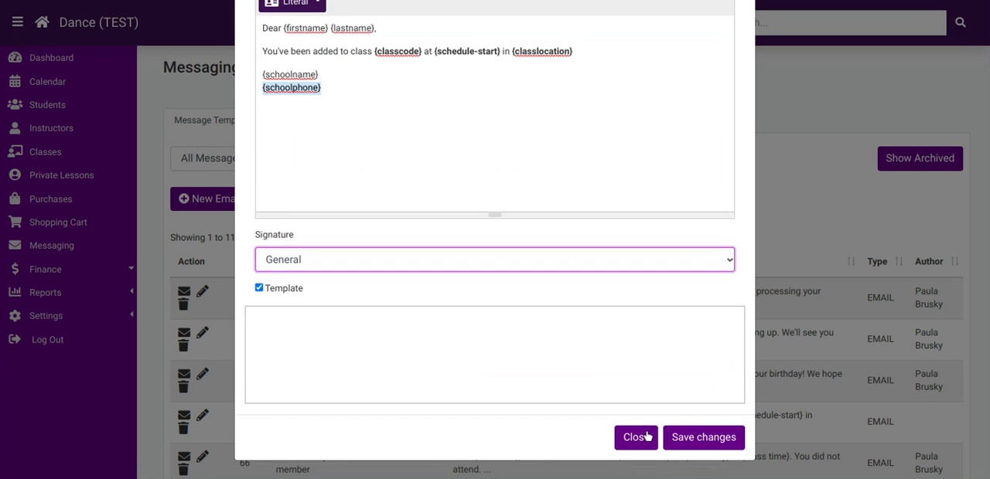
key("Escape")
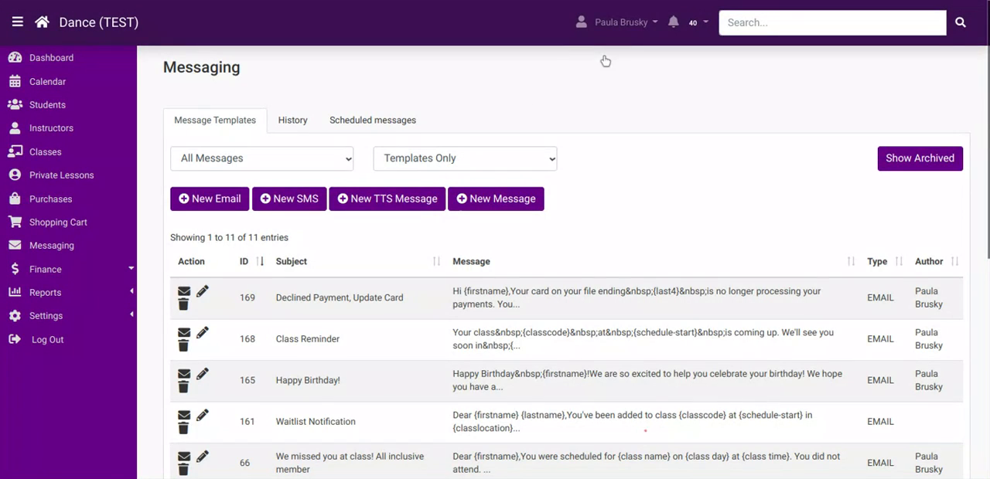
Go to the Email Signatures settings, open the Sales signature to review its name and text, and close it without saving.
left_click(85, 317)
scroll(85, 317, "down", 2)
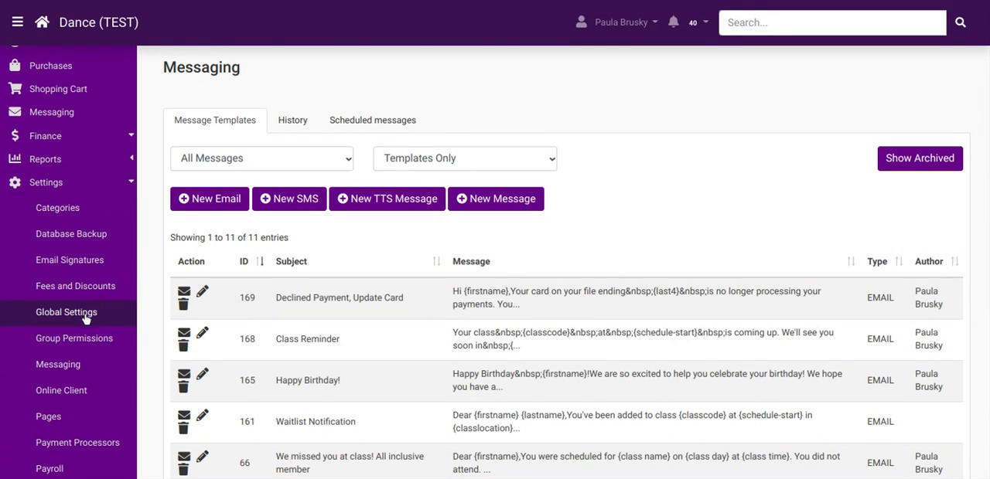
left_click(82, 262)
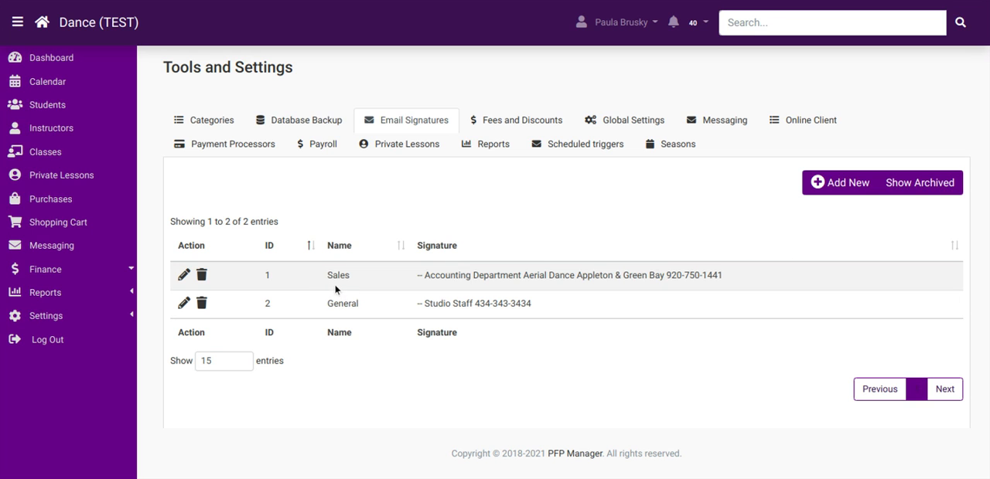
left_click(185, 276)
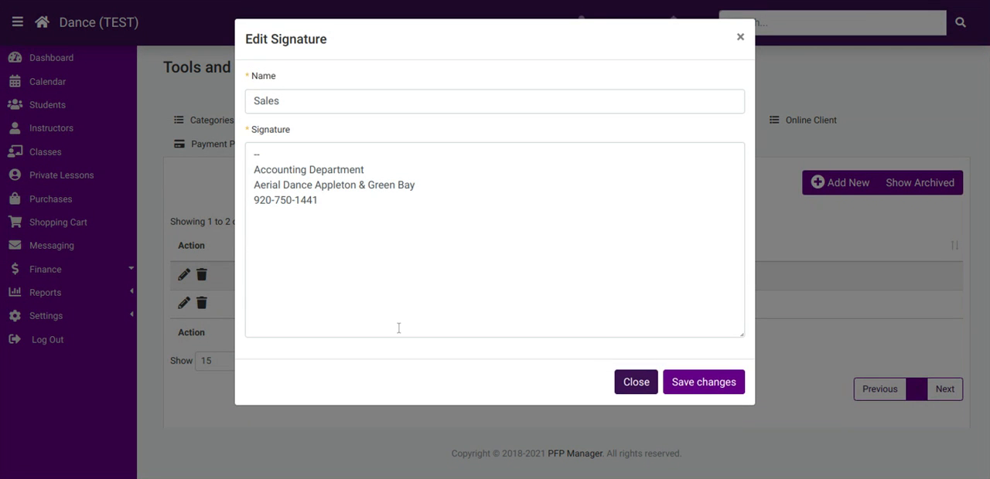
left_click(739, 38)
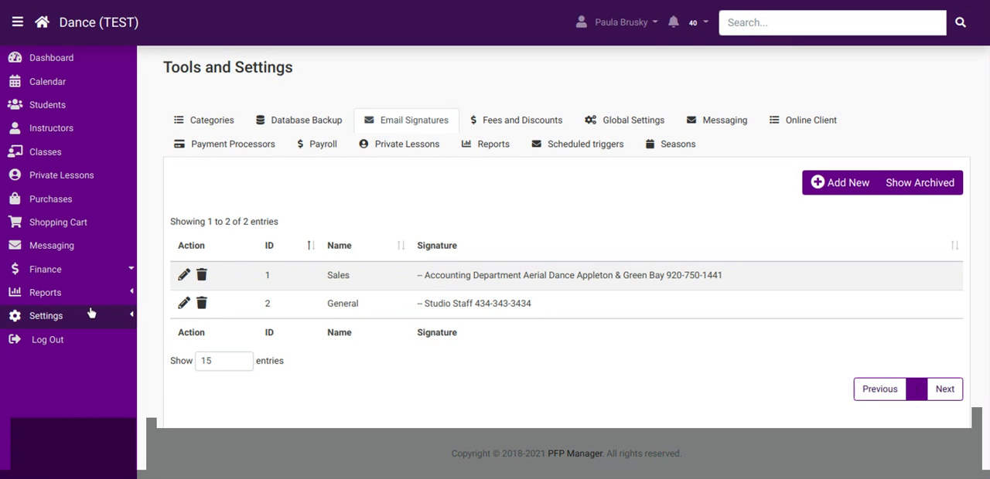
Go to the Scheduled triggers settings and open the Before birthday trigger to review its email template selection.
left_click(90, 312)
scroll(93, 312, "down", 5)
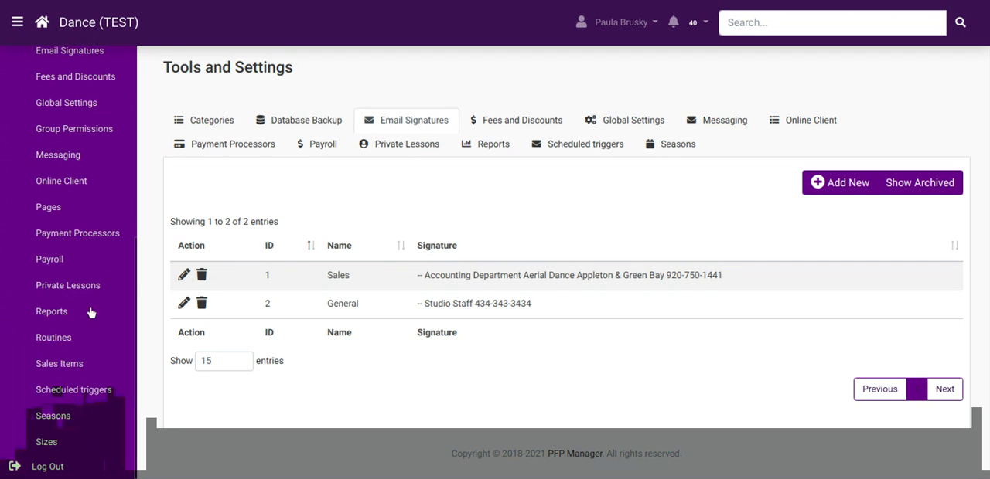
left_click(81, 391)
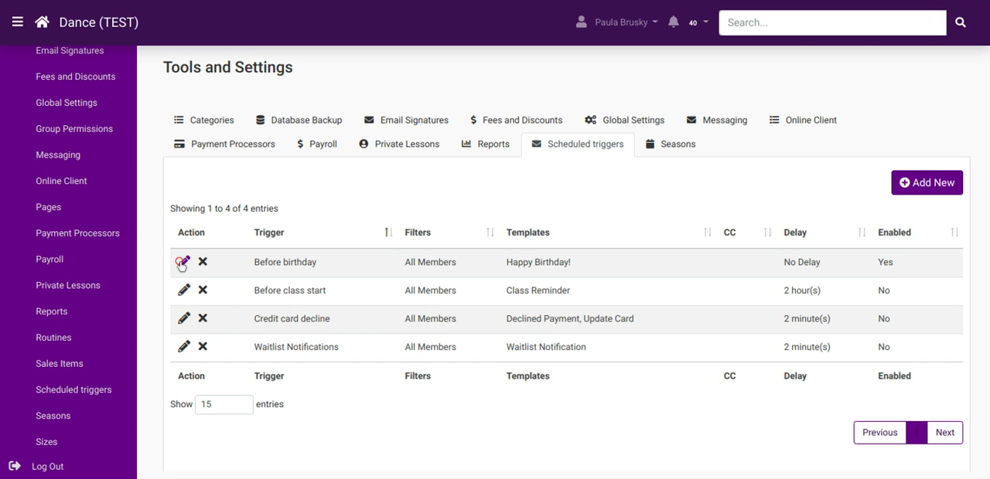
left_click(182, 263)
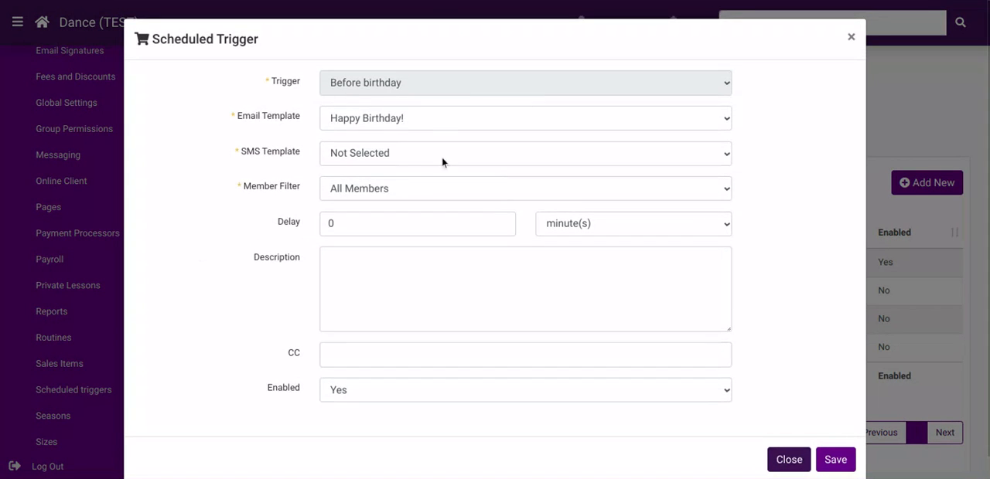
left_click(424, 116)
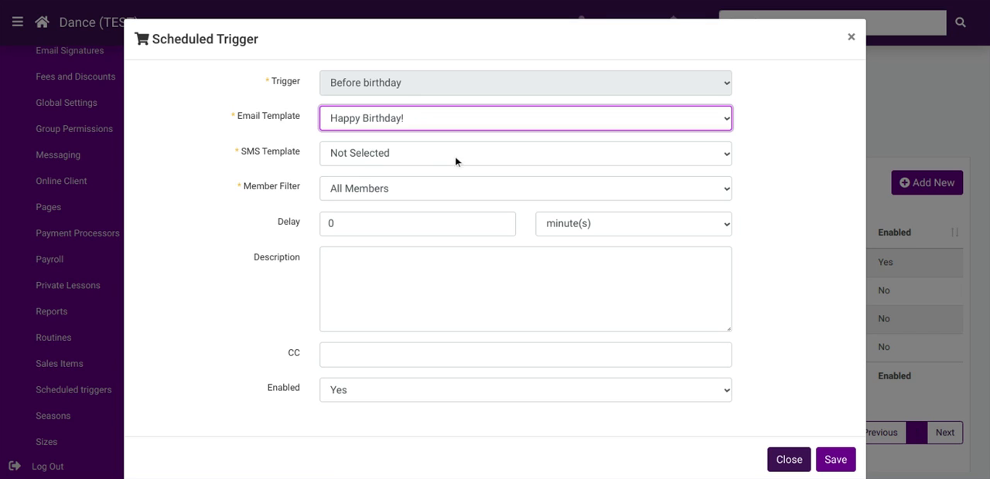
Set the Before birthday trigger's member filter to Member Categories and look through the selectable categories without choosing any.
left_click(388, 193)
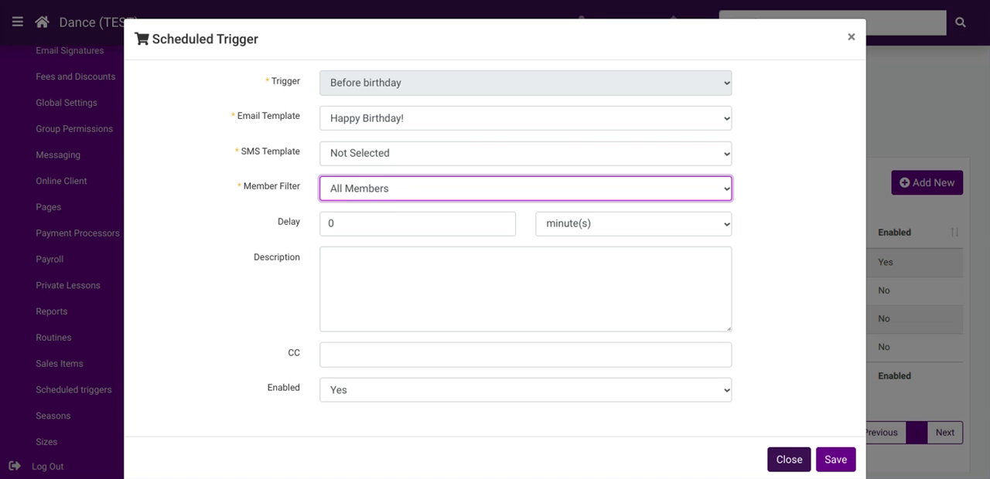
left_click(501, 217)
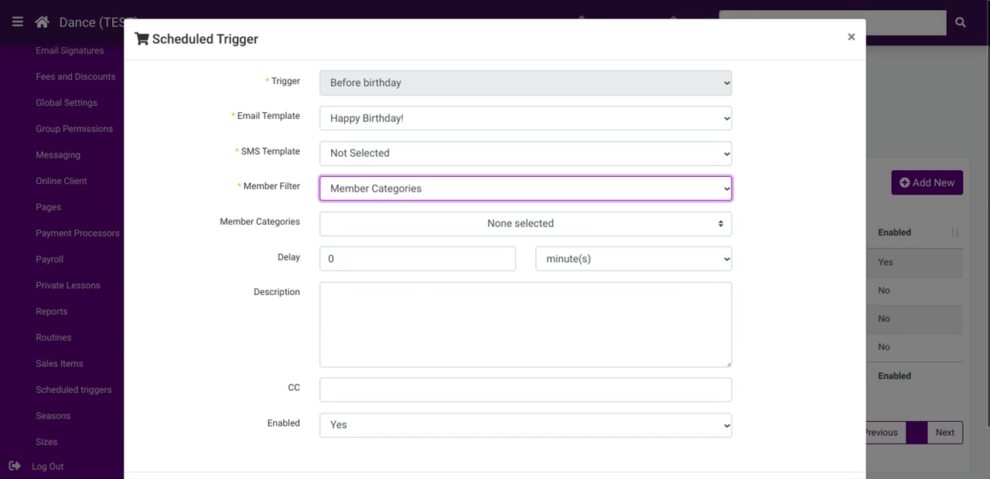
left_click(576, 228)
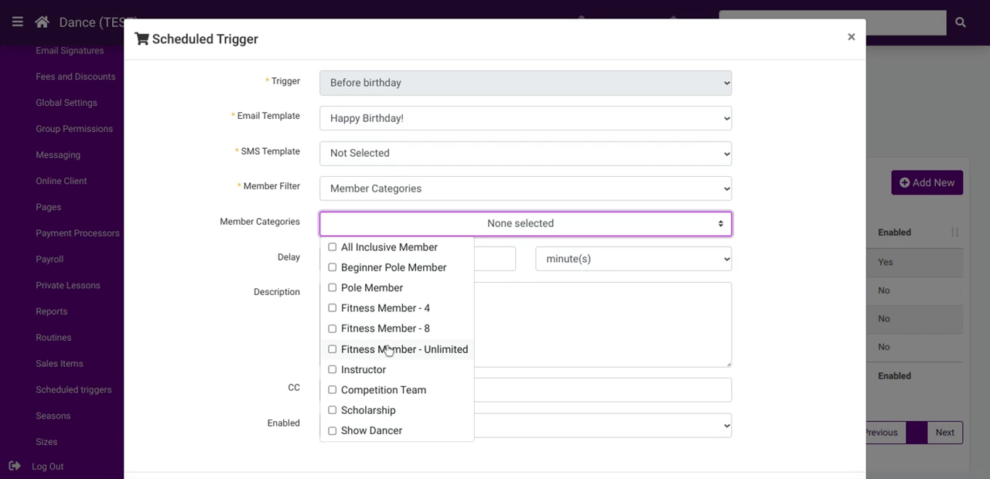
left_click(488, 234)
Switch the Before birthday trigger's member filter to Member Classes and look through the selectable classes without choosing any.
left_click(488, 193)
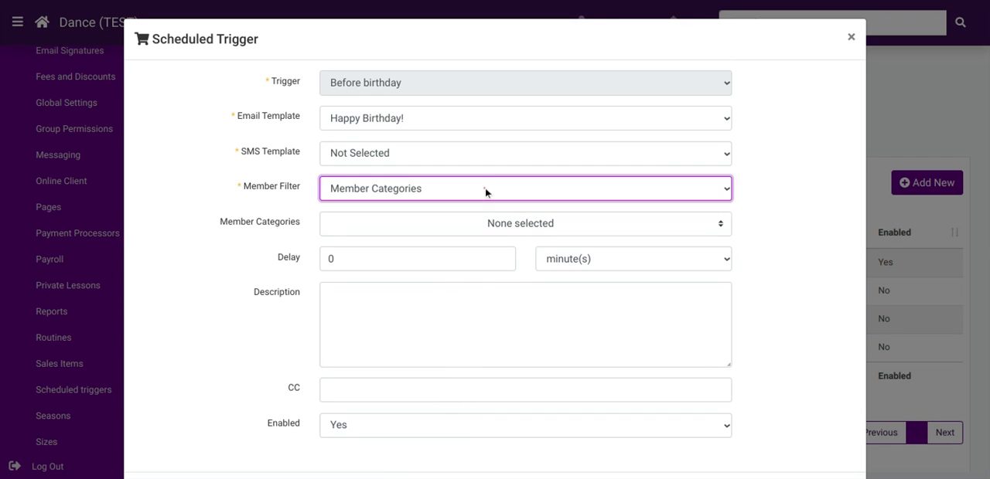
left_click(417, 324)
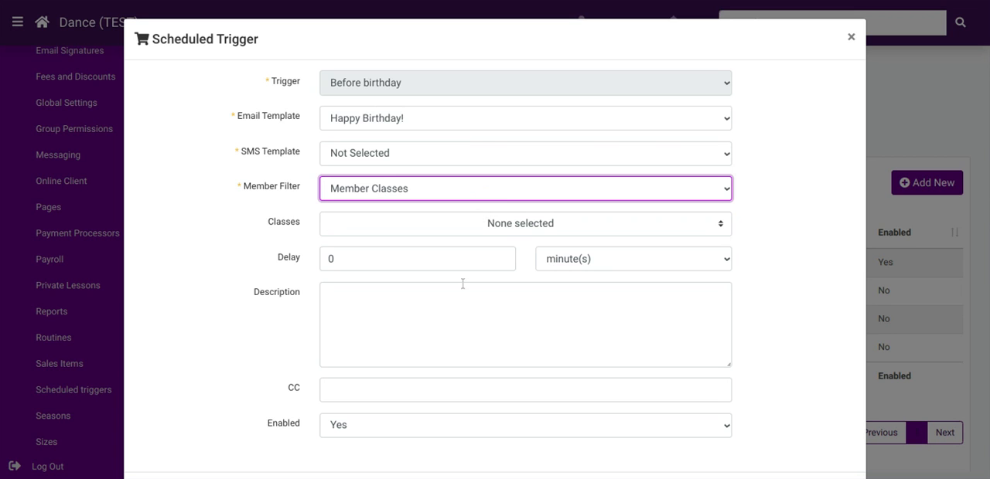
left_click(473, 229)
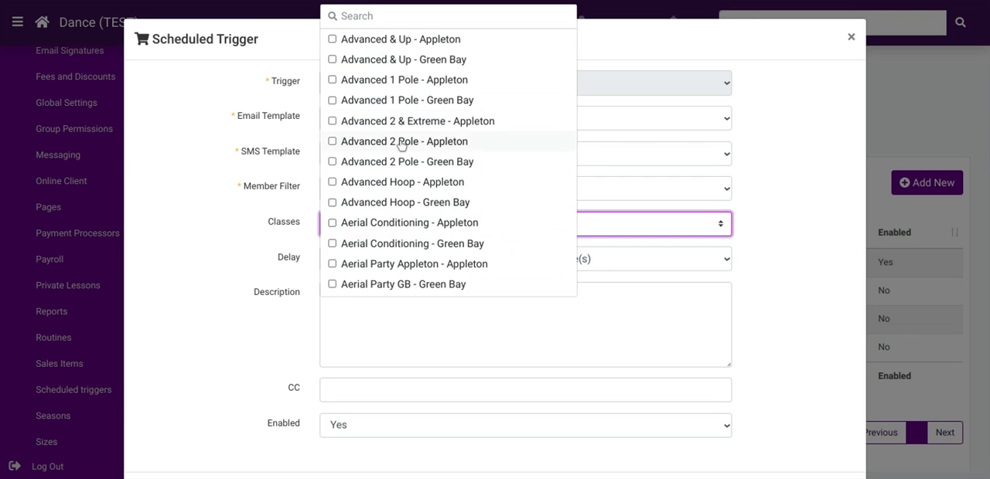
left_click(782, 207)
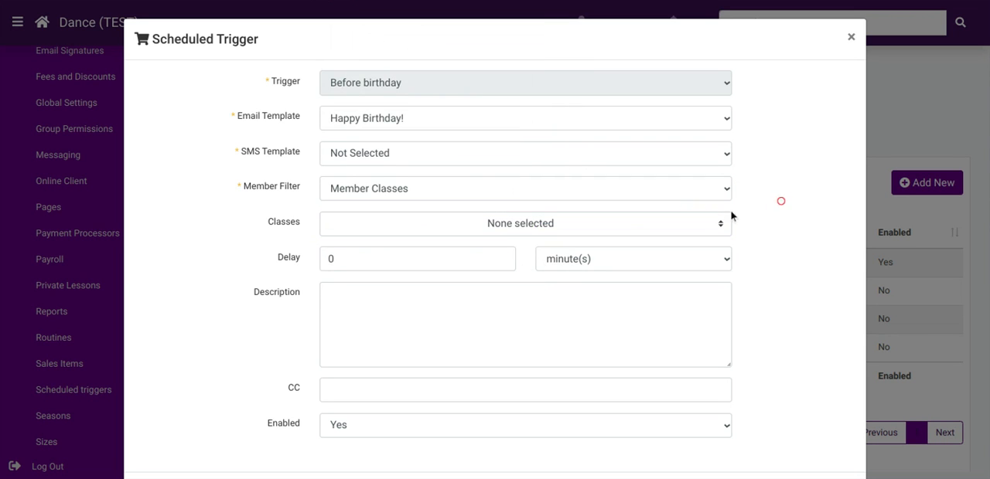
left_click(709, 222)
left_click(710, 222)
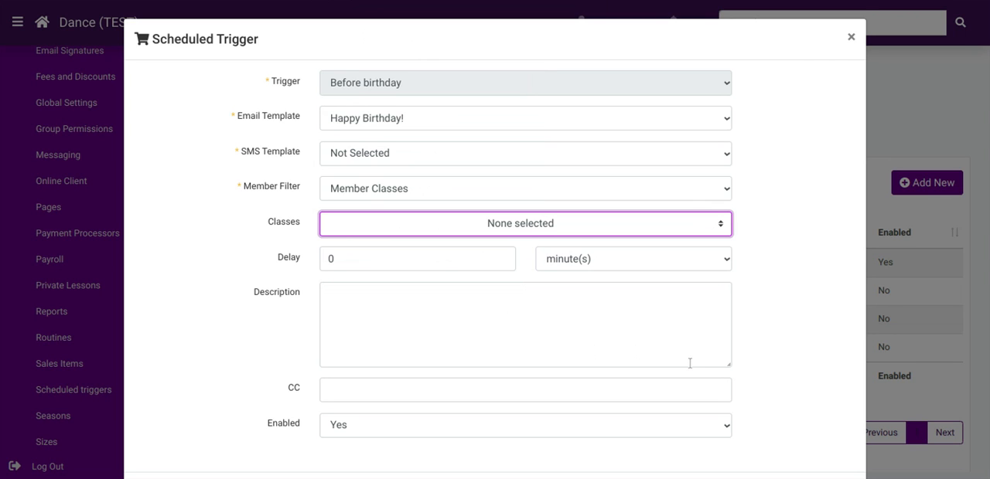
Review the Before birthday trigger's delay, description, CC and enabled options, and close the trigger without saving.
scroll(676, 353, "down", 2)
left_click(392, 335)
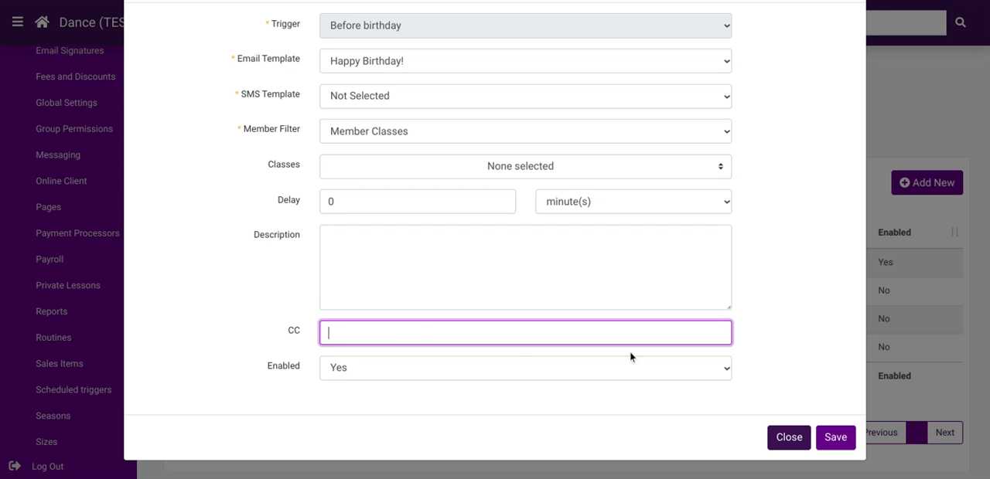
scroll(629, 352, "up", 2)
scroll(629, 352, "down", 2)
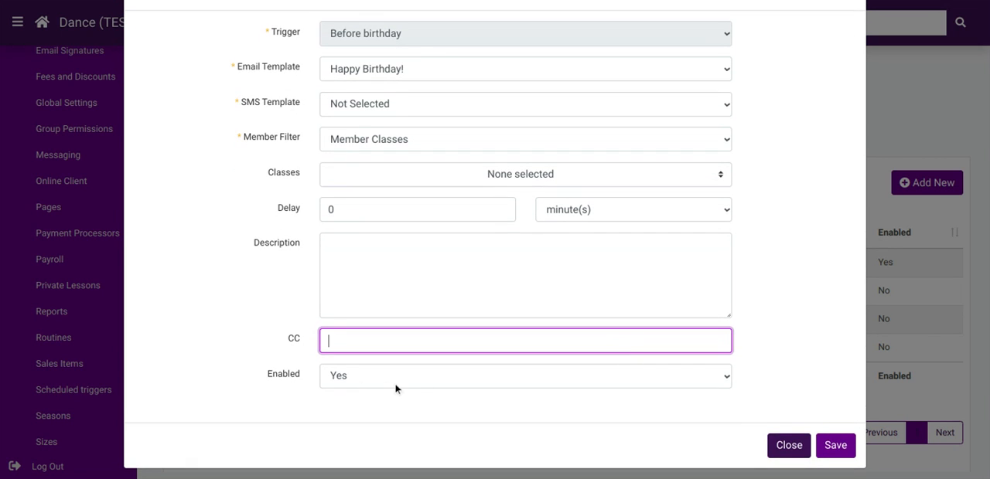
scroll(375, 381, "up", 2)
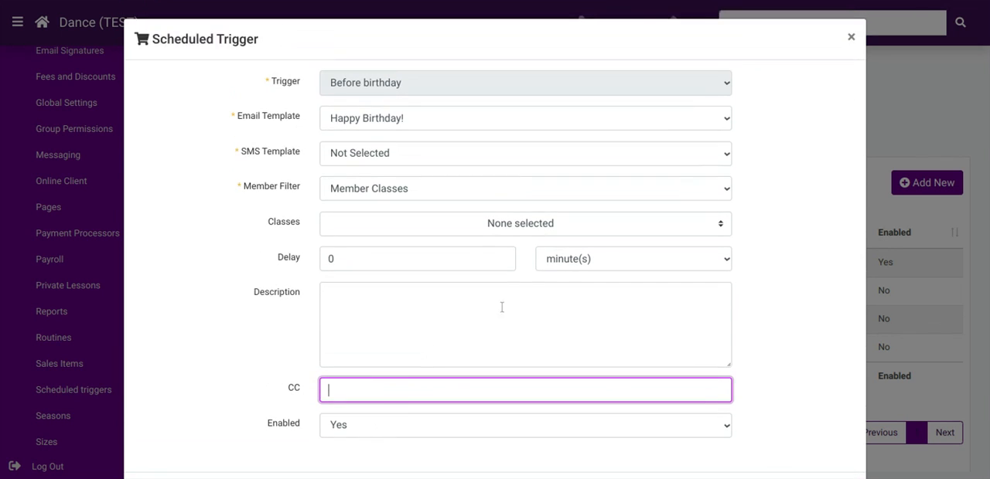
left_click(849, 36)
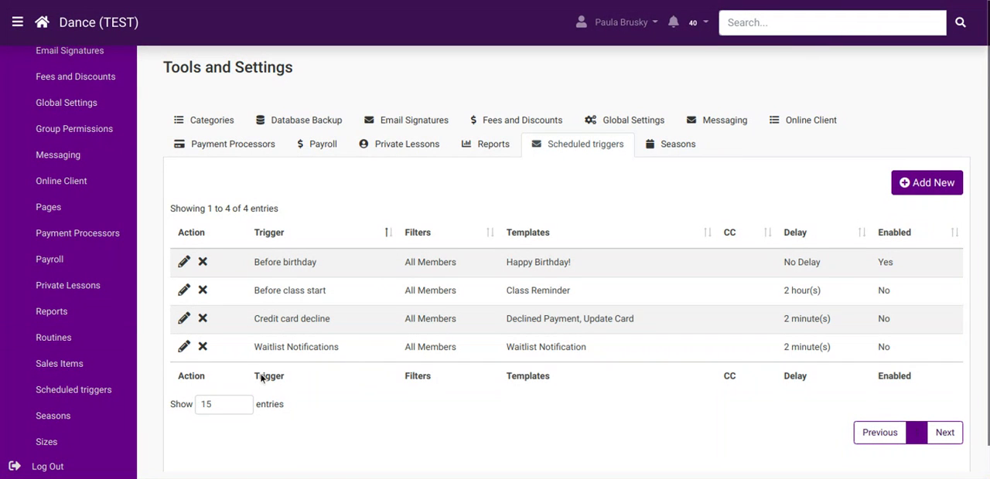